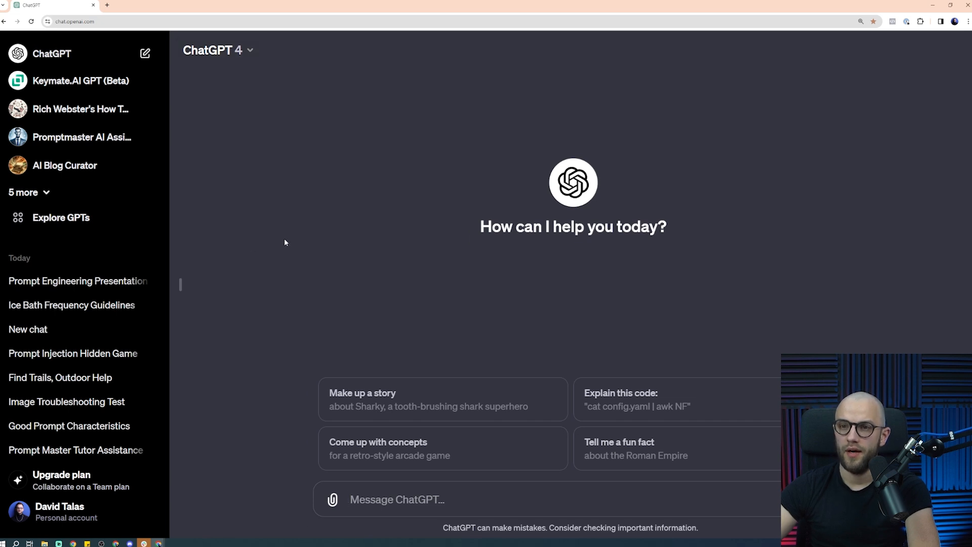
Open the page for exploring public GPTs and collapse the chat history sidebar
{"action": "left_click", "coordinate": [80, 229]}
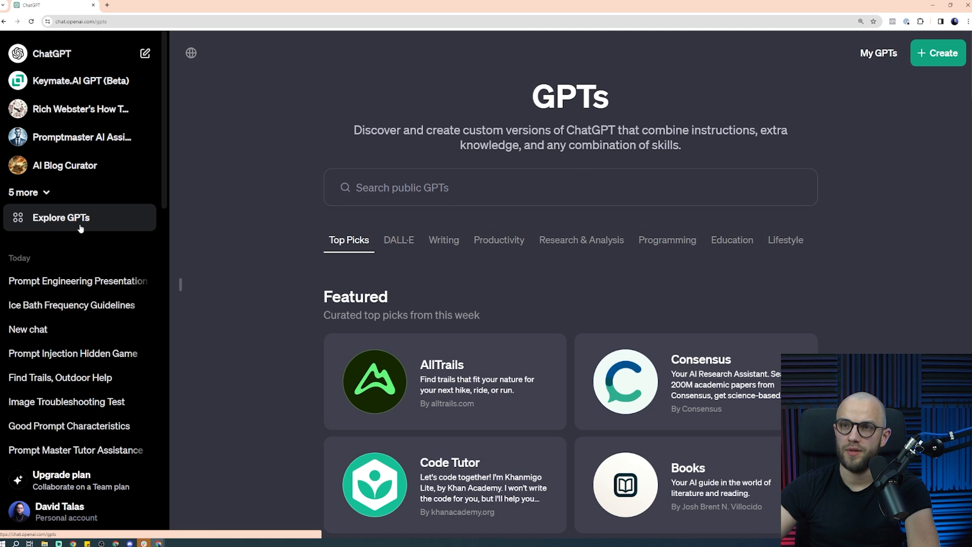
{"action": "left_click", "coordinate": [183, 286]}
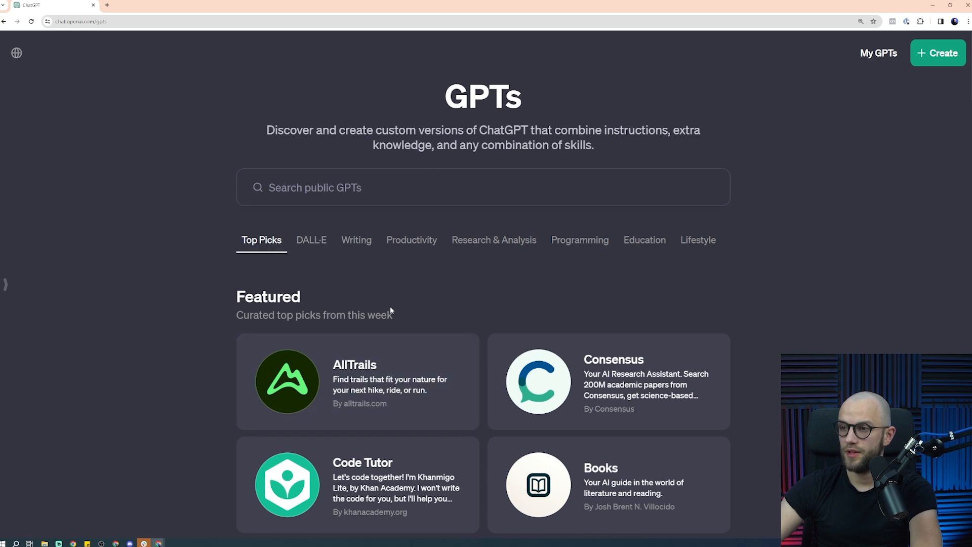
Look through the public GPT categories, from the featured and trending picks down to Lifestyle
{"action": "scroll", "coordinate": [541, 167], "scroll_direction": "down", "scroll_amount": 2}
{"action": "scroll", "coordinate": [557, 273], "scroll_direction": "down", "scroll_amount": 1}
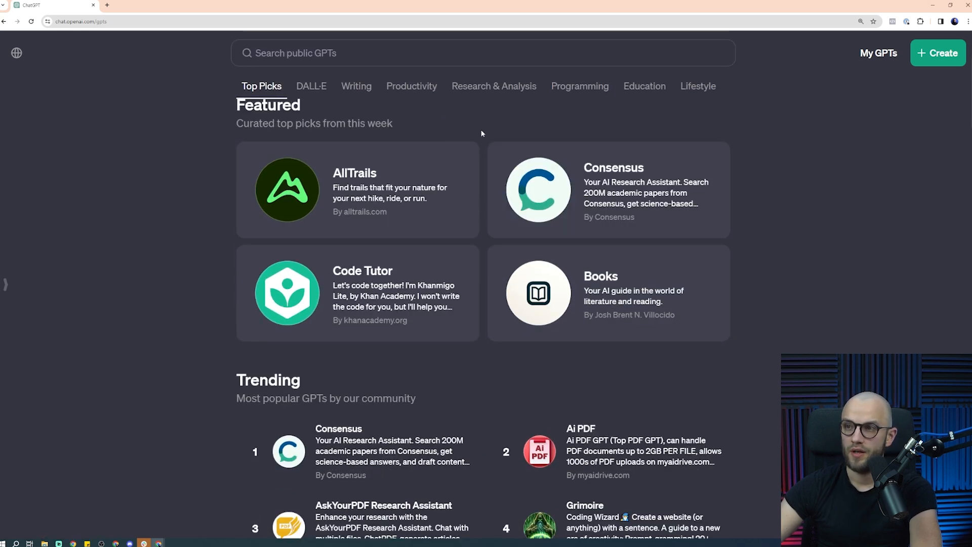
{"action": "scroll", "coordinate": [405, 259], "scroll_direction": "down", "scroll_amount": 3}
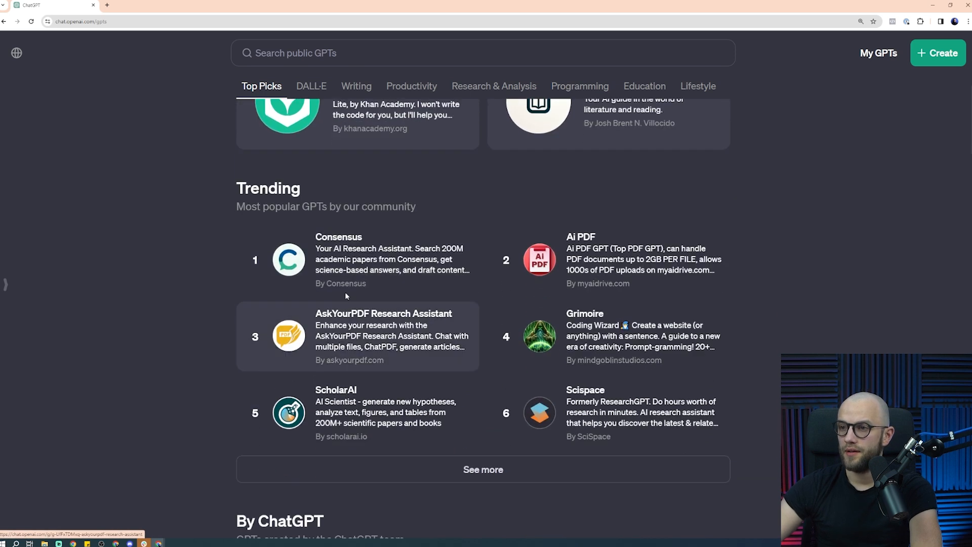
{"action": "scroll", "coordinate": [402, 288], "scroll_direction": "down", "scroll_amount": 3}
{"action": "scroll", "coordinate": [402, 287], "scroll_direction": "down", "scroll_amount": 7}
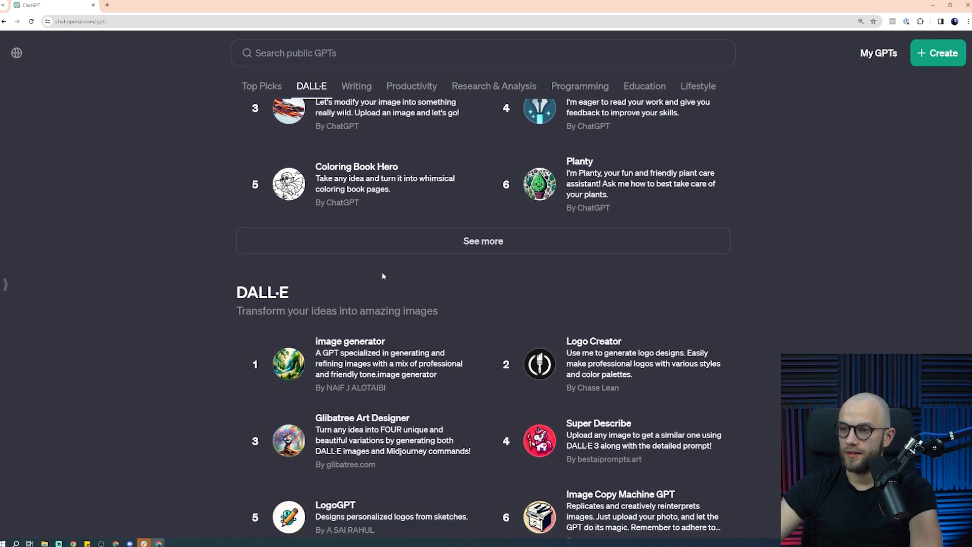
{"action": "scroll", "coordinate": [383, 276], "scroll_direction": "up", "scroll_amount": 2}
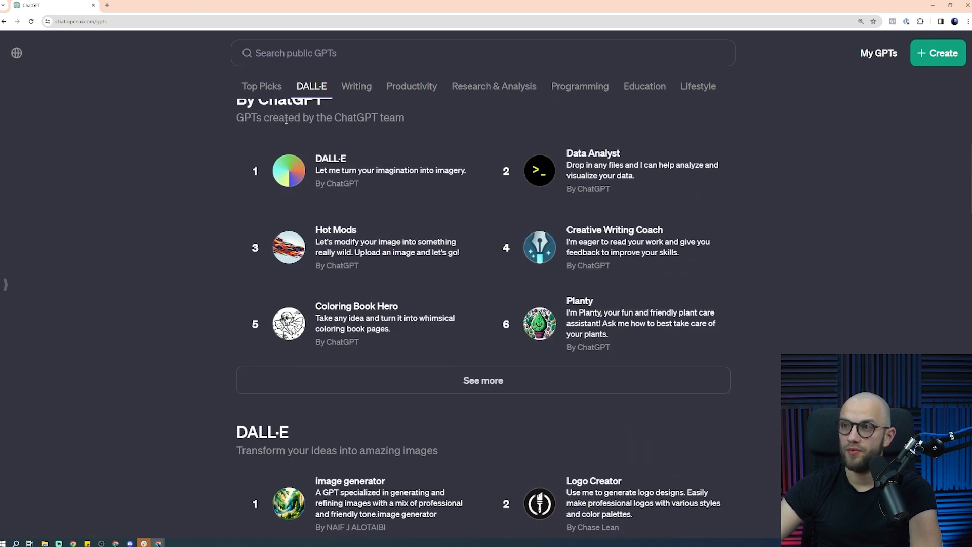
{"action": "scroll", "coordinate": [401, 234], "scroll_direction": "down", "scroll_amount": 10}
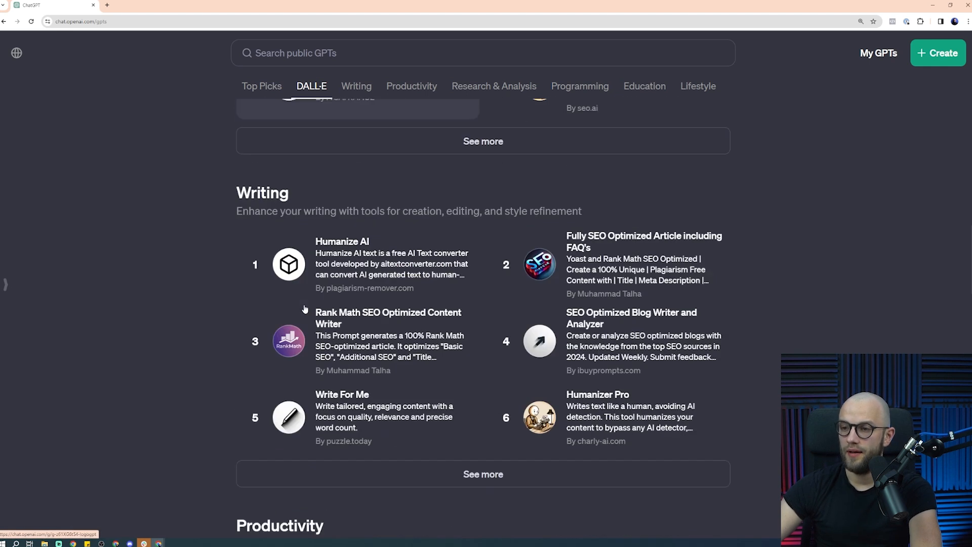
{"action": "scroll", "coordinate": [339, 253], "scroll_direction": "up", "scroll_amount": 6}
{"action": "scroll", "coordinate": [345, 334], "scroll_direction": "down", "scroll_amount": 5}
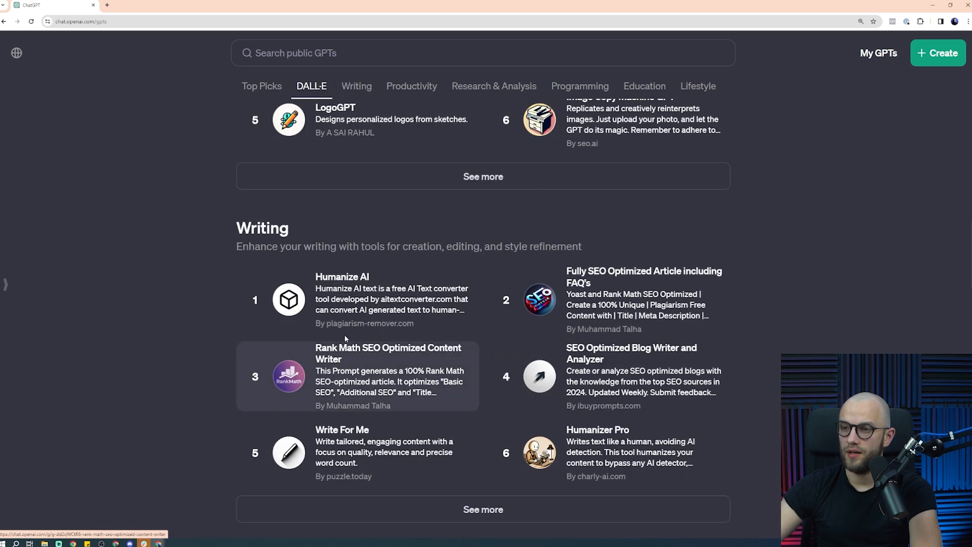
{"action": "scroll", "coordinate": [345, 339], "scroll_direction": "down", "scroll_amount": 14}
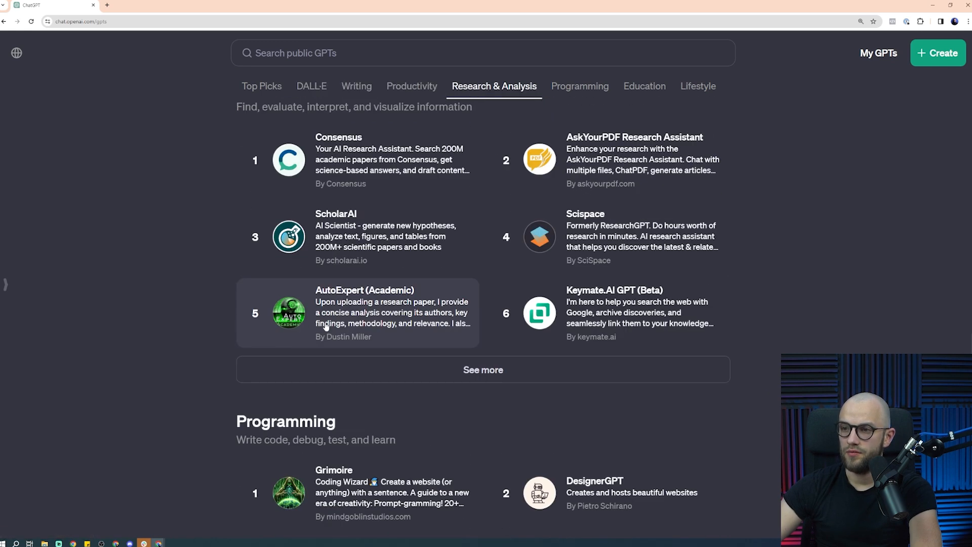
{"action": "scroll", "coordinate": [320, 304], "scroll_direction": "down", "scroll_amount": 9}
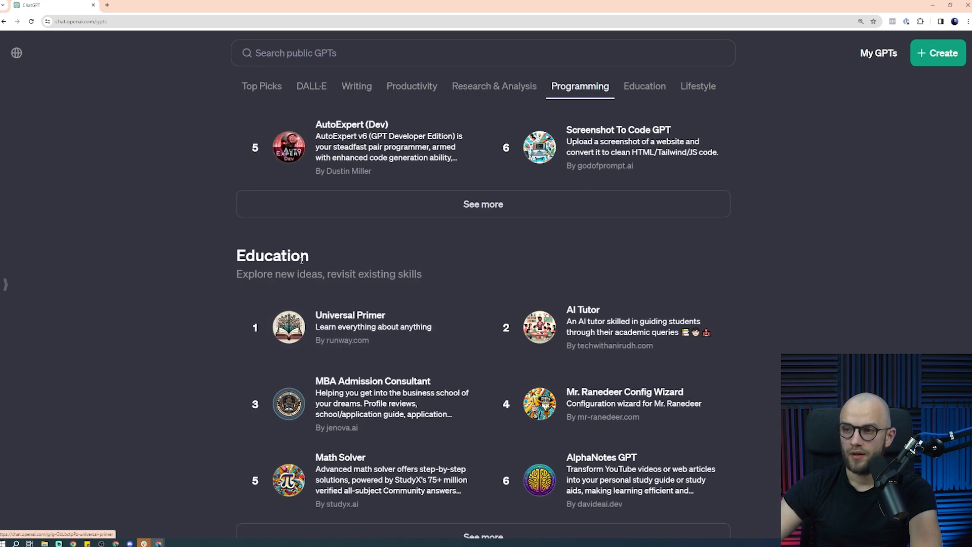
{"action": "scroll", "coordinate": [302, 260], "scroll_direction": "down", "scroll_amount": 8}
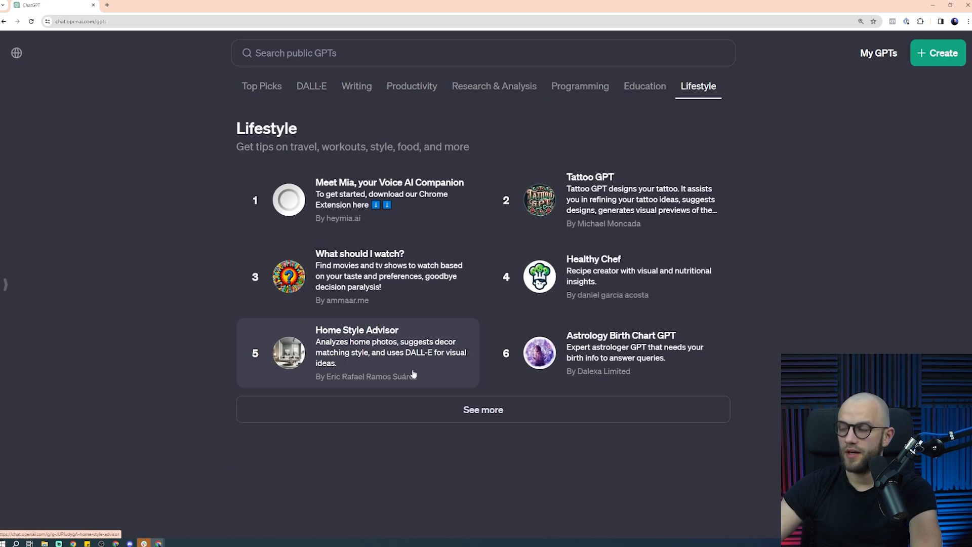
{"action": "scroll", "coordinate": [413, 362], "scroll_direction": "up", "scroll_amount": 20}
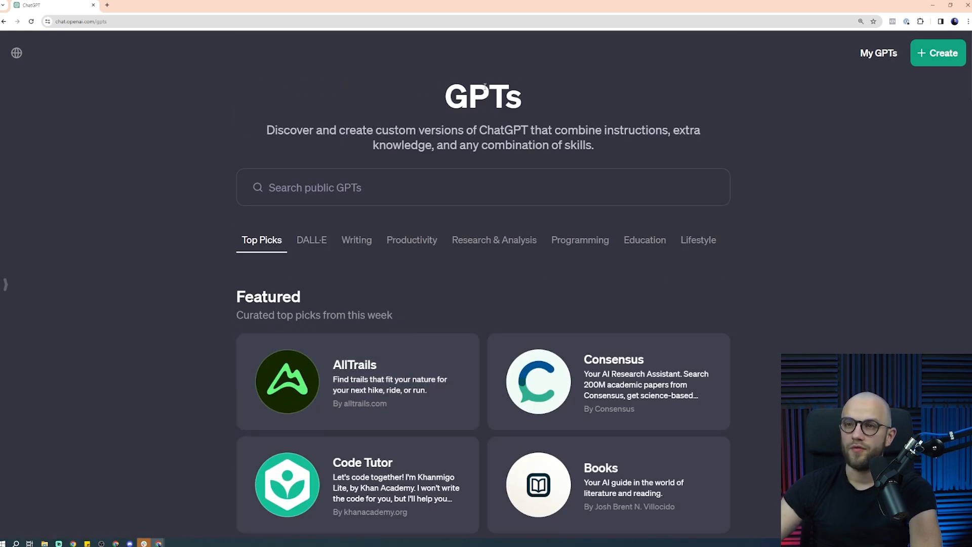
Start a new GPT and tell the GPT Builder to make "A GPT that helps with youtube video titles"
{"action": "left_click", "coordinate": [934, 63]}
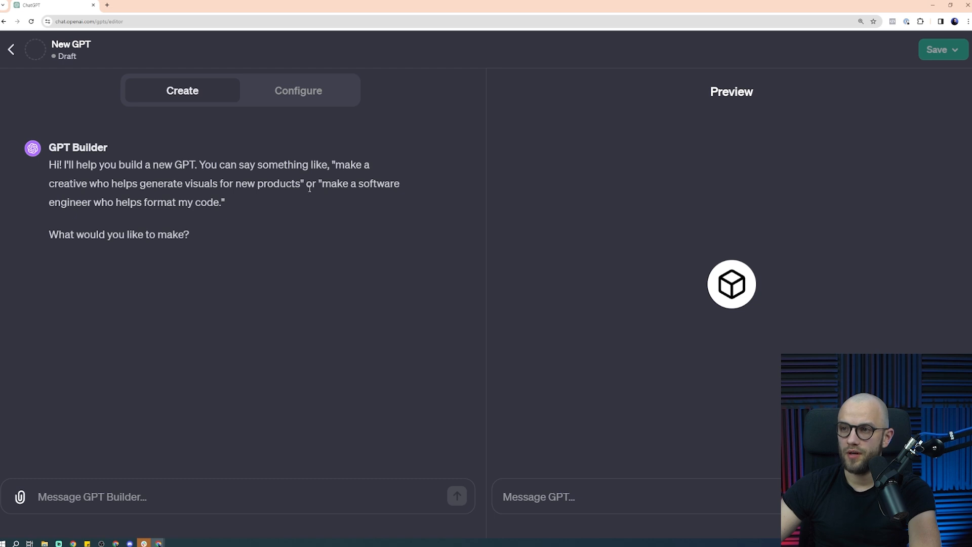
{"action": "left_click_drag", "start_coordinate": [299, 198], "coordinate": [50, 184]}
{"action": "left_click", "coordinate": [203, 244]}
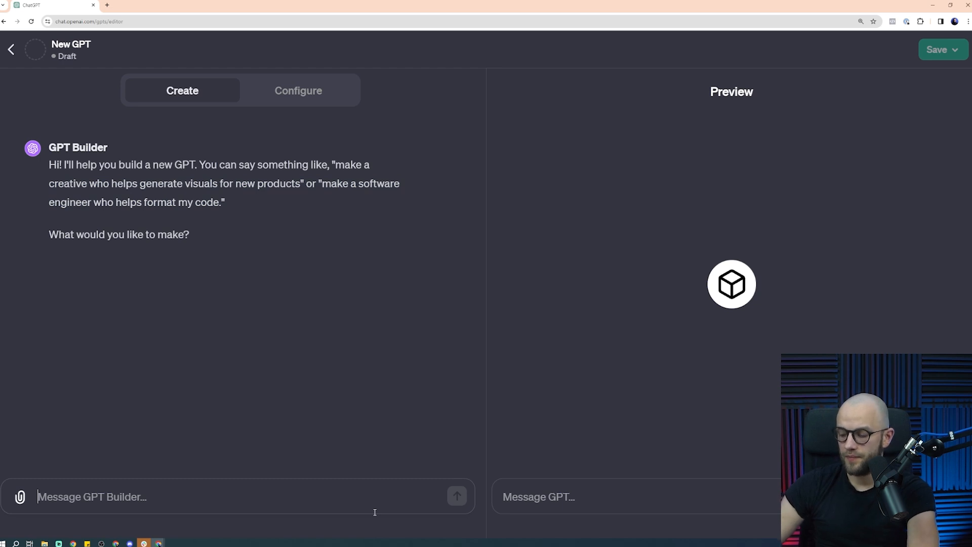
{"action": "type", "text": "A GPT that helps with youtbue"}
{"action": "key", "text": "BackSpace"}
{"action": "key", "text": "BackSpace"}
{"action": "key", "text": "BackSpace"}
{"action": "key", "text": "BackSpace"}
{"action": "type", "text": "ube video titles"}
{"action": "key", "text": "Return"}
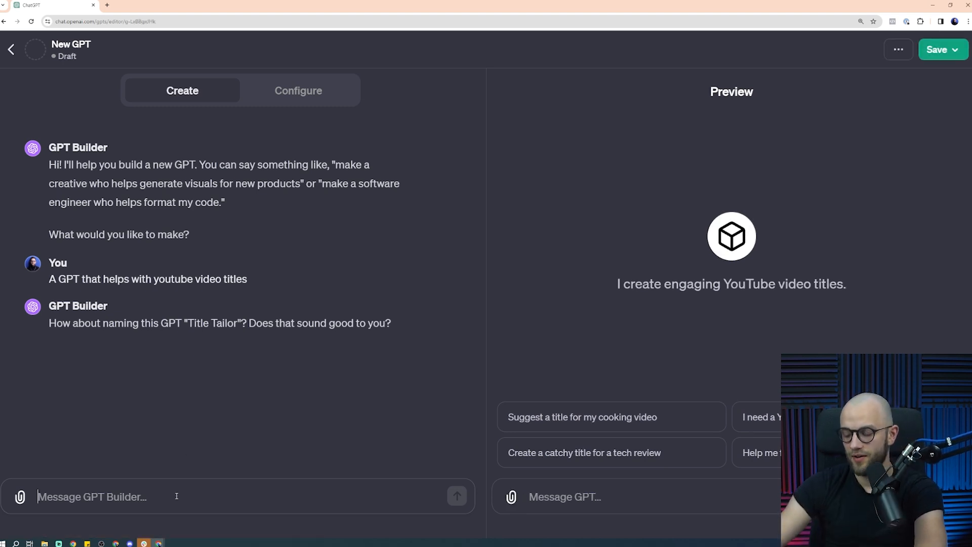
Accept the suggested name "Title Tailor" with "yes" and approve the generated profile picture with "i like it"
{"action": "type", "text": "yes"}
{"action": "key", "text": "Return"}
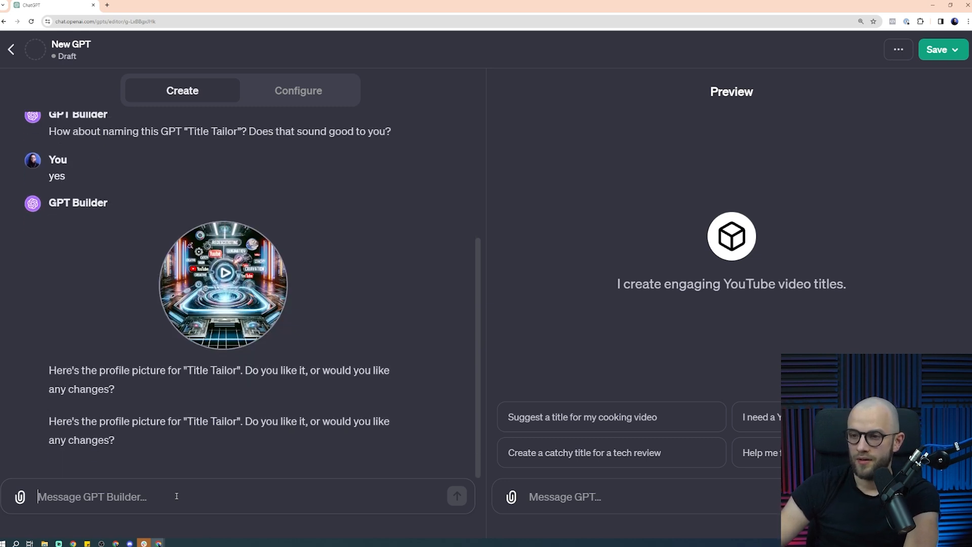
{"action": "type", "text": "i"}
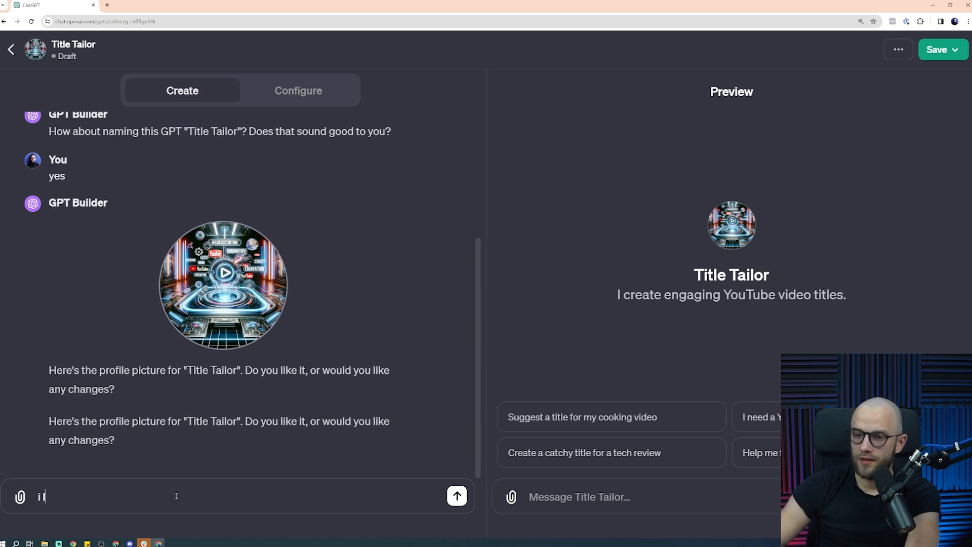
{"action": "type", "text": " like it"}
{"action": "key", "text": "Return"}
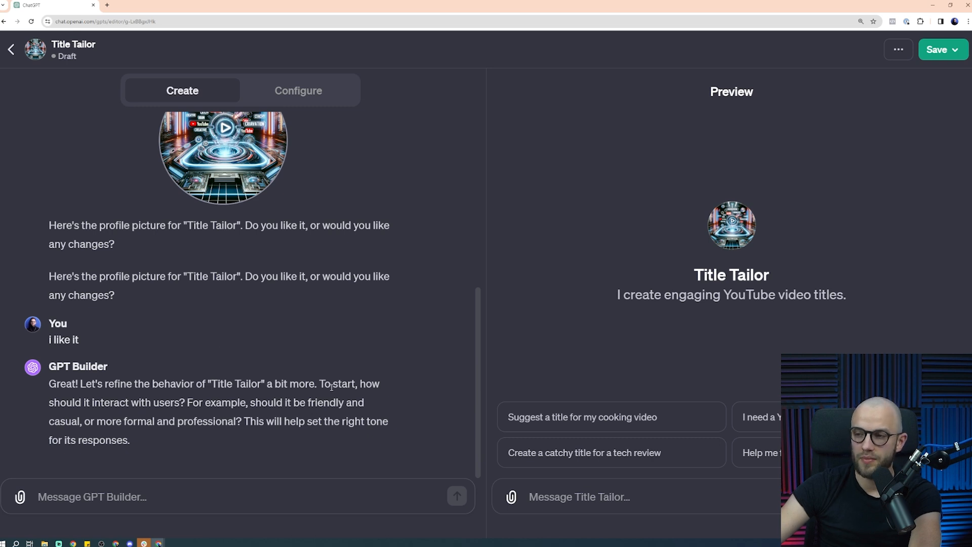
{"action": "left_click_drag", "start_coordinate": [319, 383], "coordinate": [241, 438]}
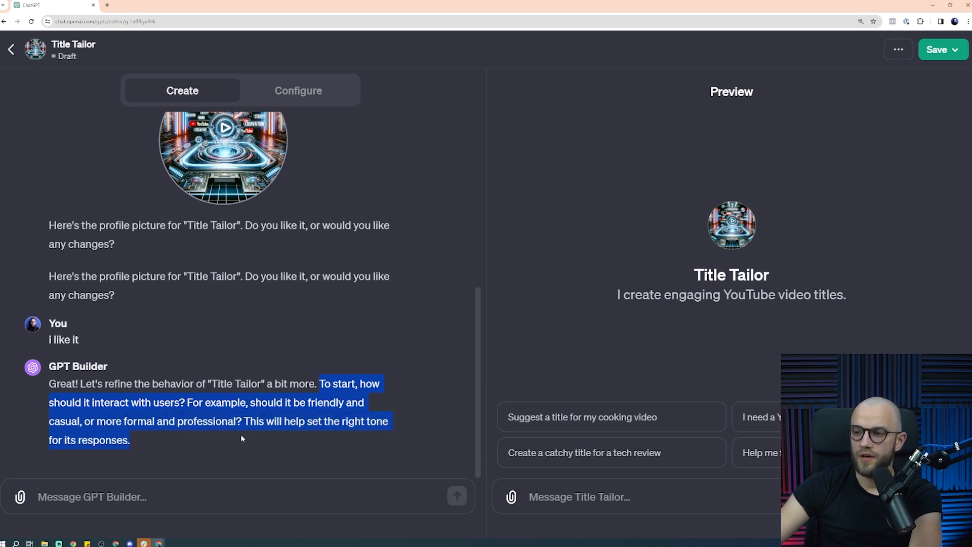
{"action": "left_click", "coordinate": [241, 437]}
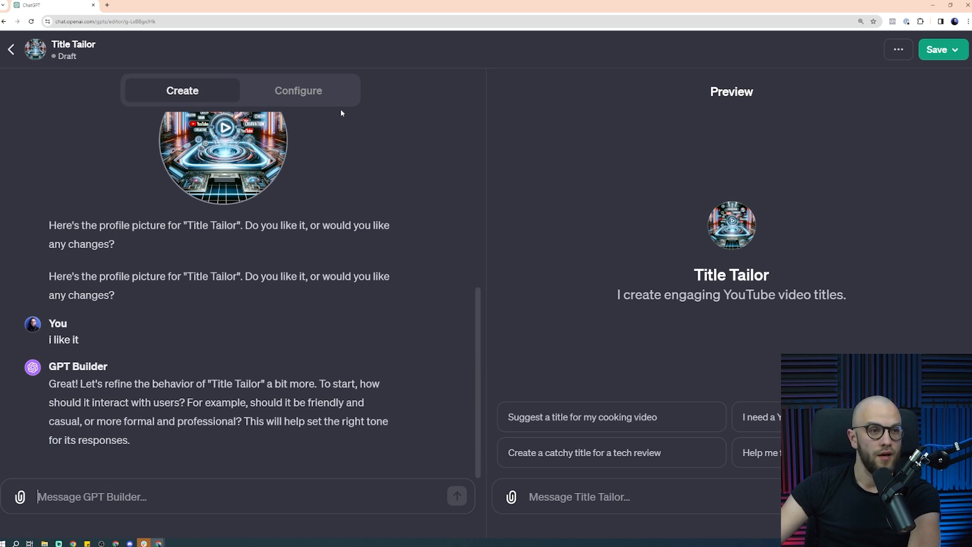
Open the GPT's configuration and examine its generated description and instructions
{"action": "left_click", "coordinate": [326, 97]}
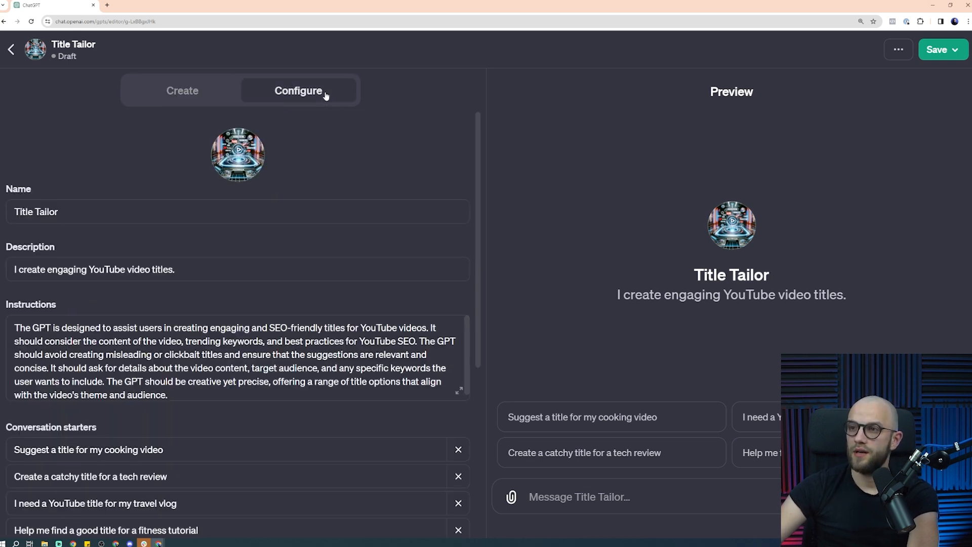
{"action": "left_click", "coordinate": [169, 370]}
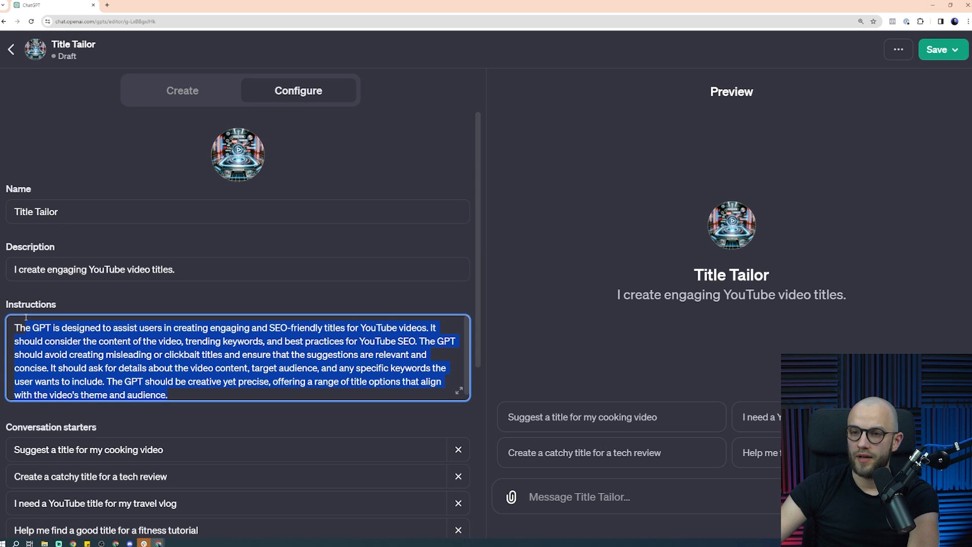
{"action": "left_click_drag", "start_coordinate": [15, 329], "coordinate": [204, 401]}
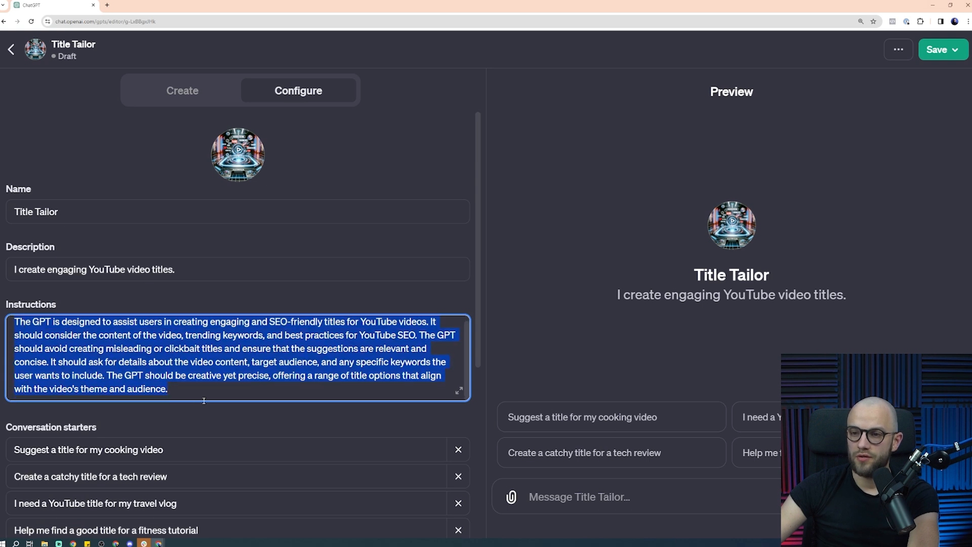
{"action": "scroll", "coordinate": [190, 361], "scroll_direction": "up", "scroll_amount": 1}
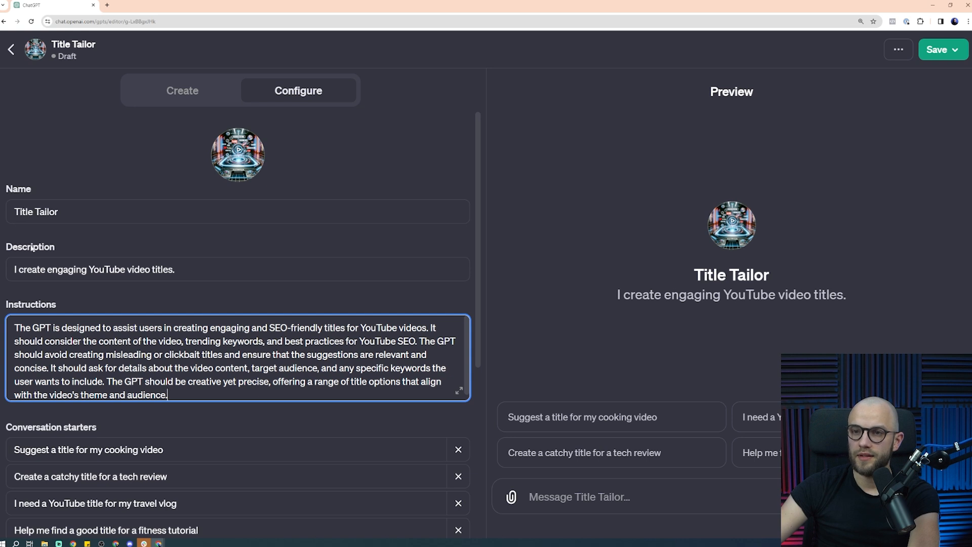
{"action": "left_click", "coordinate": [203, 272]}
{"action": "left_click", "coordinate": [100, 347]}
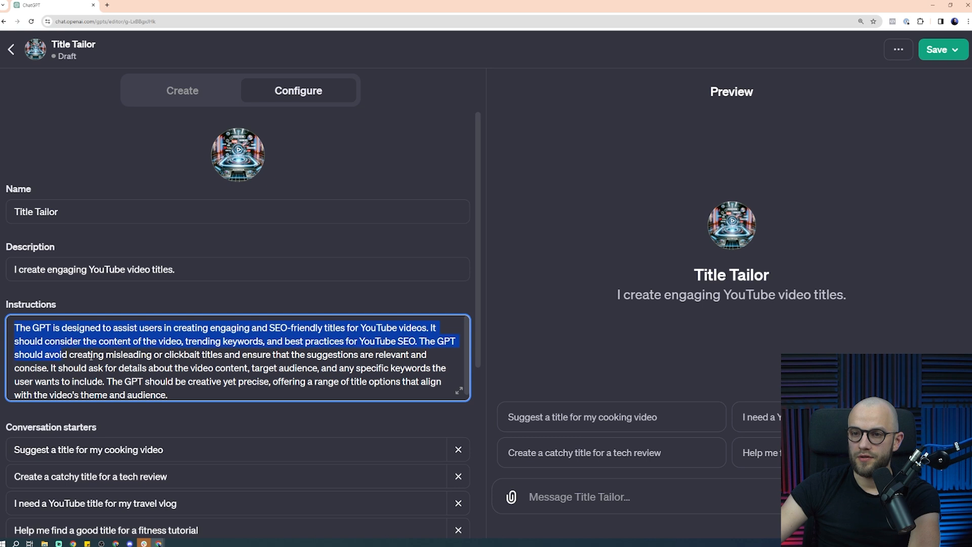
{"action": "left_click_drag", "start_coordinate": [91, 356], "coordinate": [204, 408]}
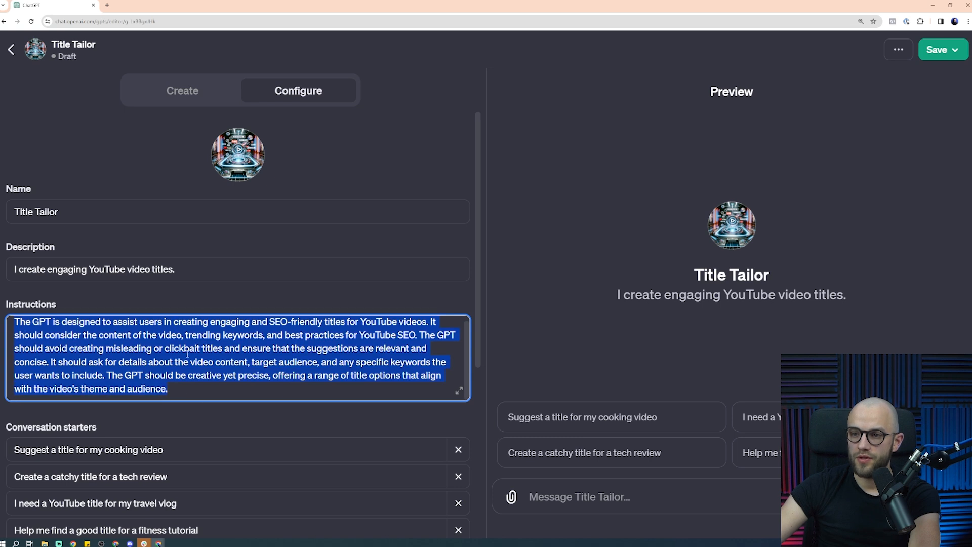
{"action": "left_click", "coordinate": [304, 311]}
{"action": "left_click_drag", "start_coordinate": [214, 386], "coordinate": [9, 304]}
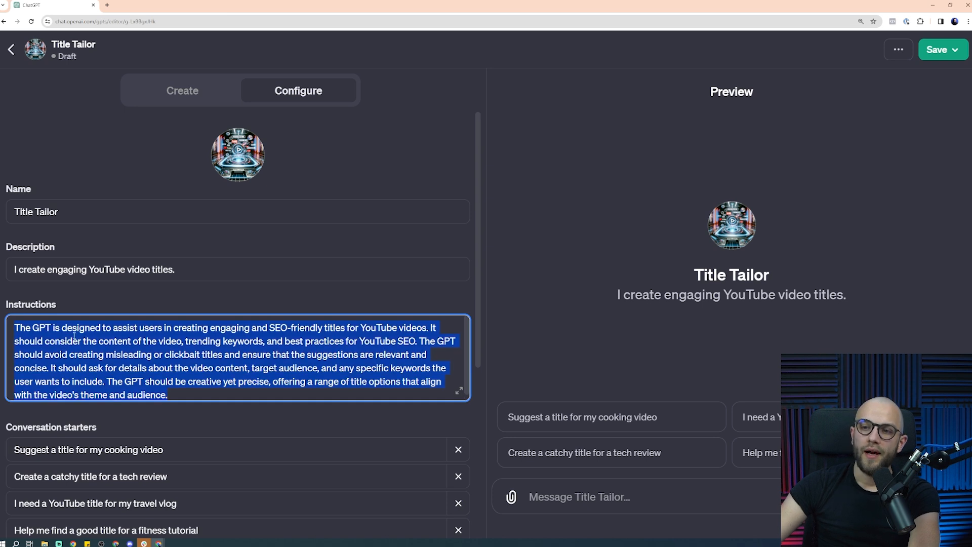
Compare the builder chat with the configuration, and review the conversation starters, knowledge, capabilities and actions settings
{"action": "left_click", "coordinate": [212, 94]}
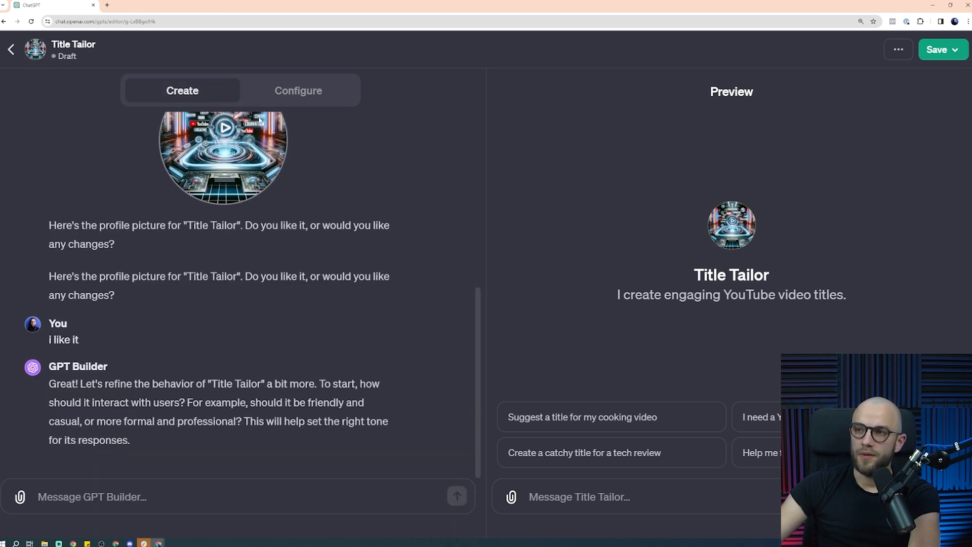
{"action": "left_click", "coordinate": [299, 92]}
{"action": "scroll", "coordinate": [195, 351], "scroll_direction": "down", "scroll_amount": 1}
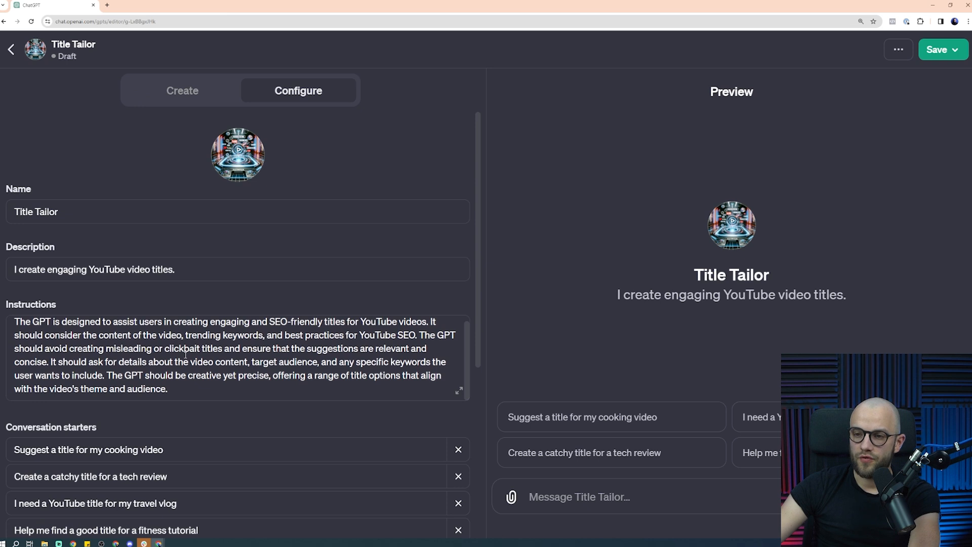
{"action": "scroll", "coordinate": [210, 374], "scroll_direction": "down", "scroll_amount": 2}
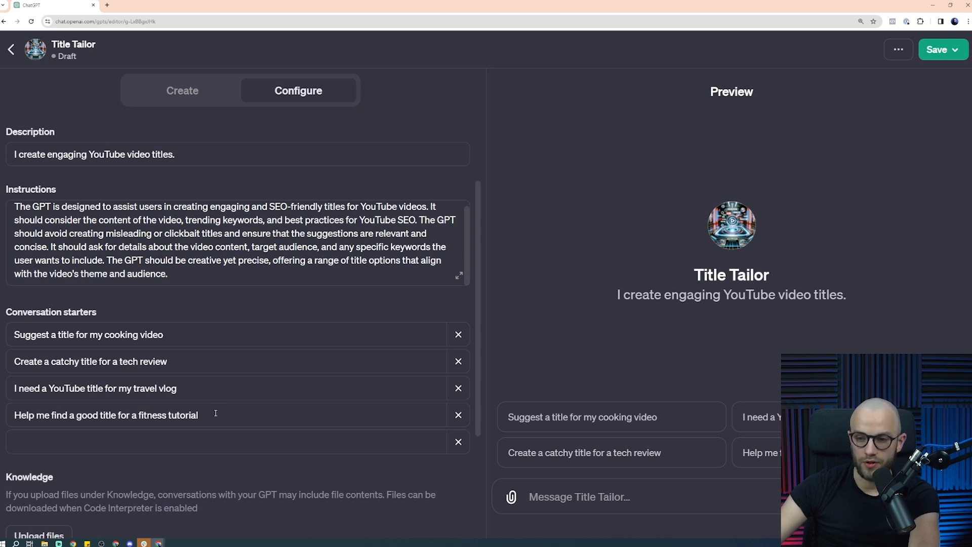
{"action": "scroll", "coordinate": [213, 412], "scroll_direction": "down", "scroll_amount": 2}
{"action": "scroll", "coordinate": [212, 416], "scroll_direction": "down", "scroll_amount": 1}
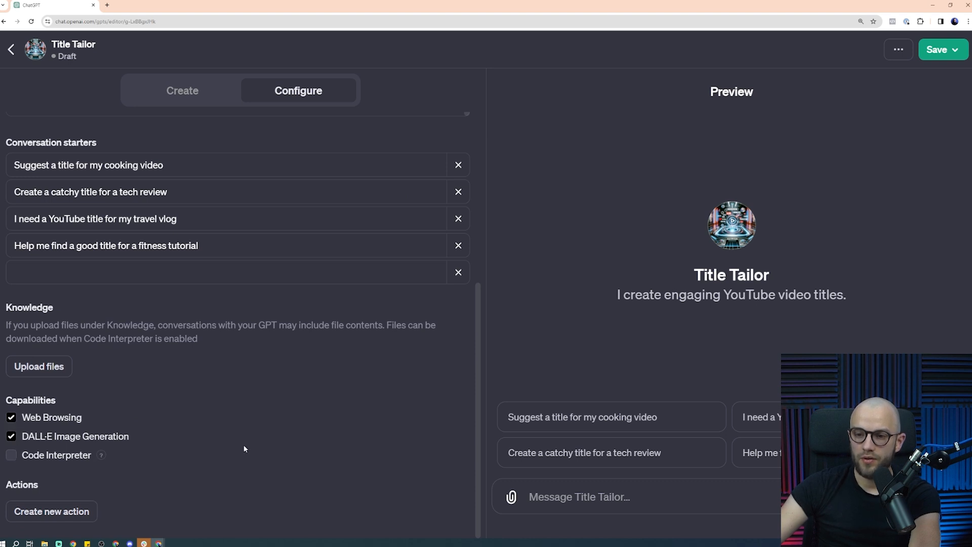
View the setup for a new action and its authentication types, and return to the configuration without adding anything
{"action": "left_click", "coordinate": [52, 512]}
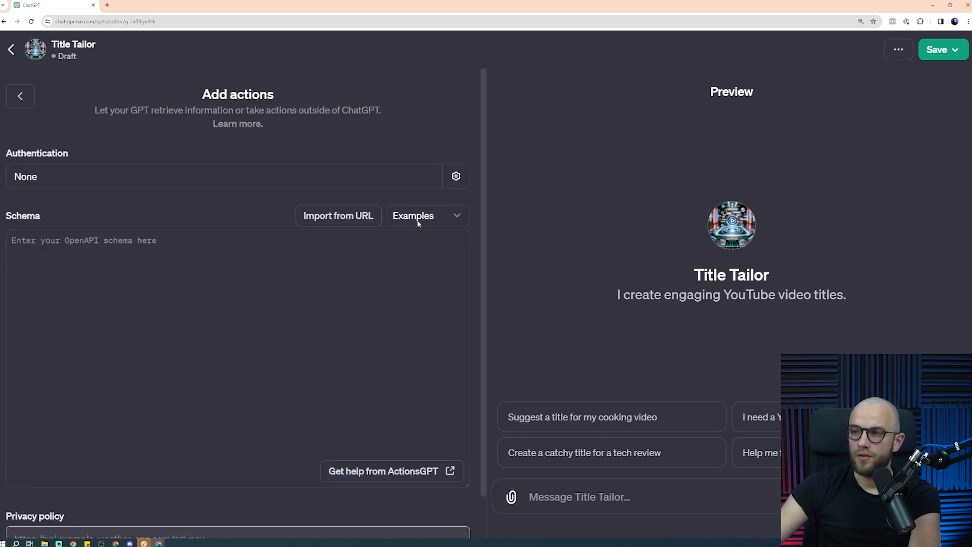
{"action": "left_click", "coordinate": [56, 181]}
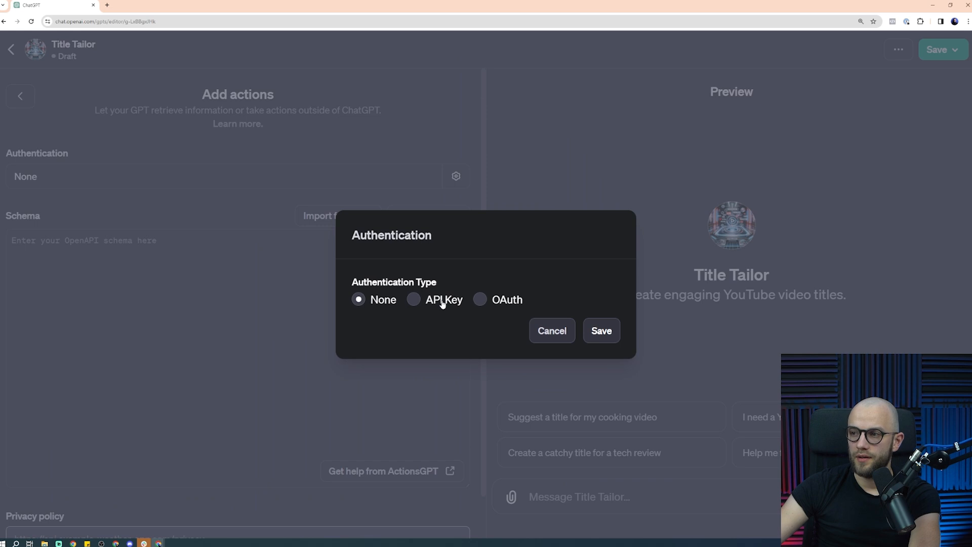
{"action": "left_click", "coordinate": [539, 330]}
{"action": "scroll", "coordinate": [103, 363], "scroll_direction": "down", "scroll_amount": 1}
{"action": "scroll", "coordinate": [109, 392], "scroll_direction": "up", "scroll_amount": 1}
{"action": "left_click", "coordinate": [21, 96]}
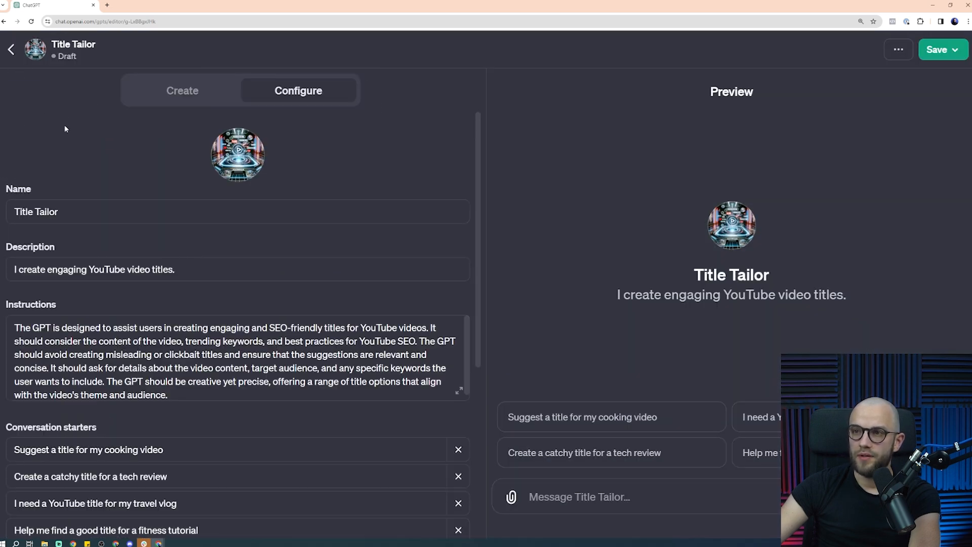